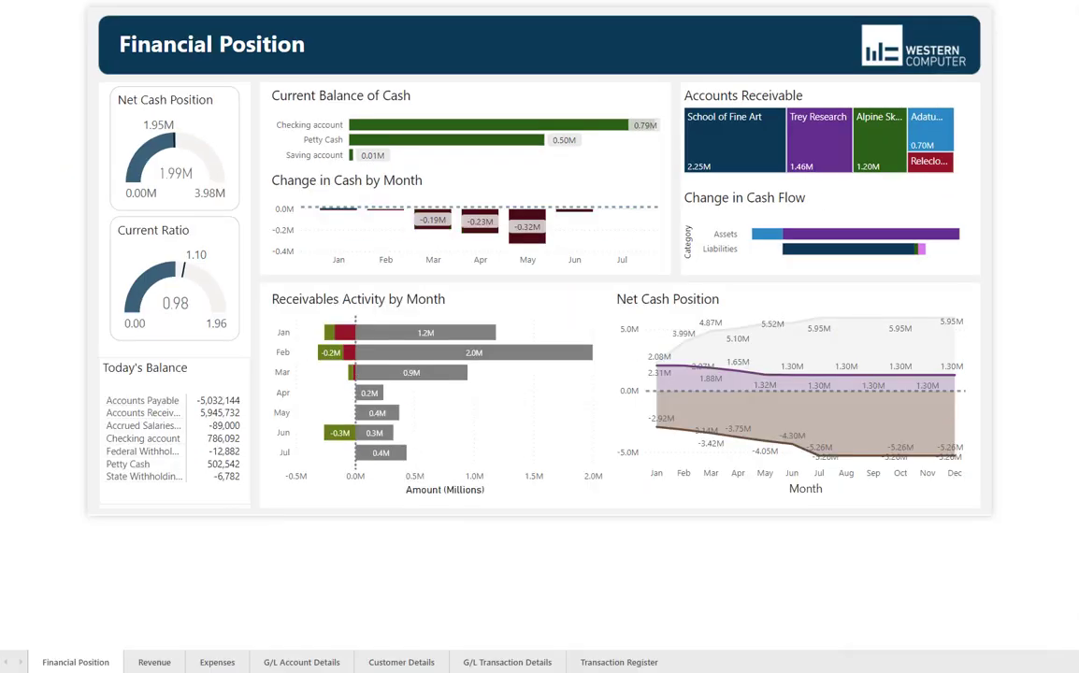
- Drill through the Checking account to G/L Account Details, then return to Financial Position
mouse_move(995, 641)
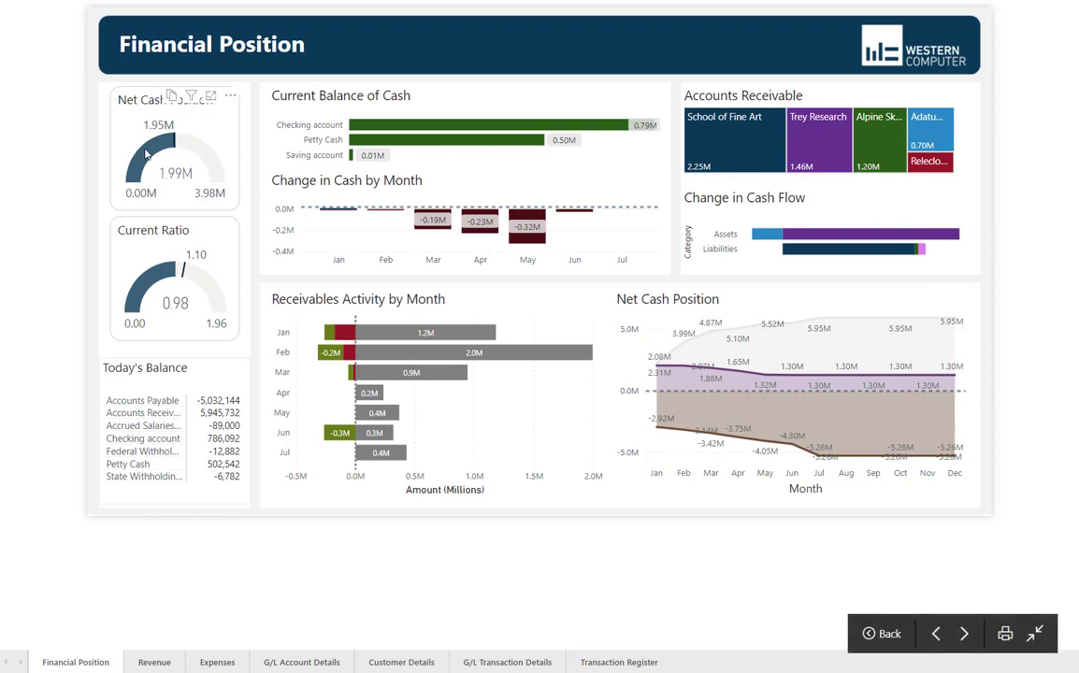
mouse_move(146, 156)
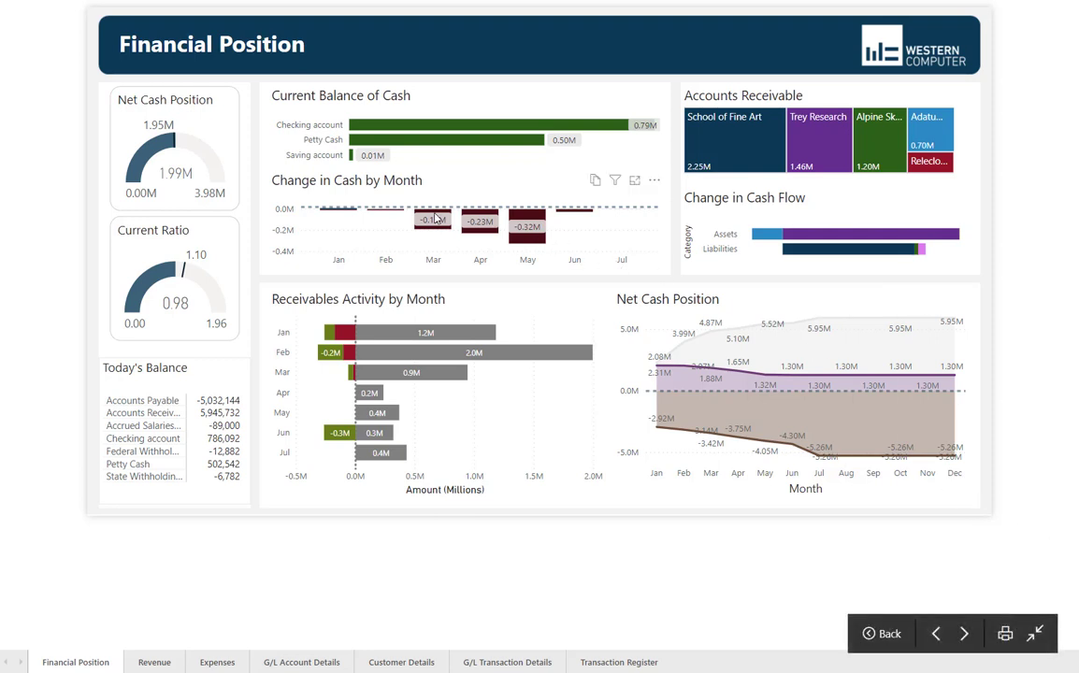
mouse_move(436, 218)
mouse_move(473, 225)
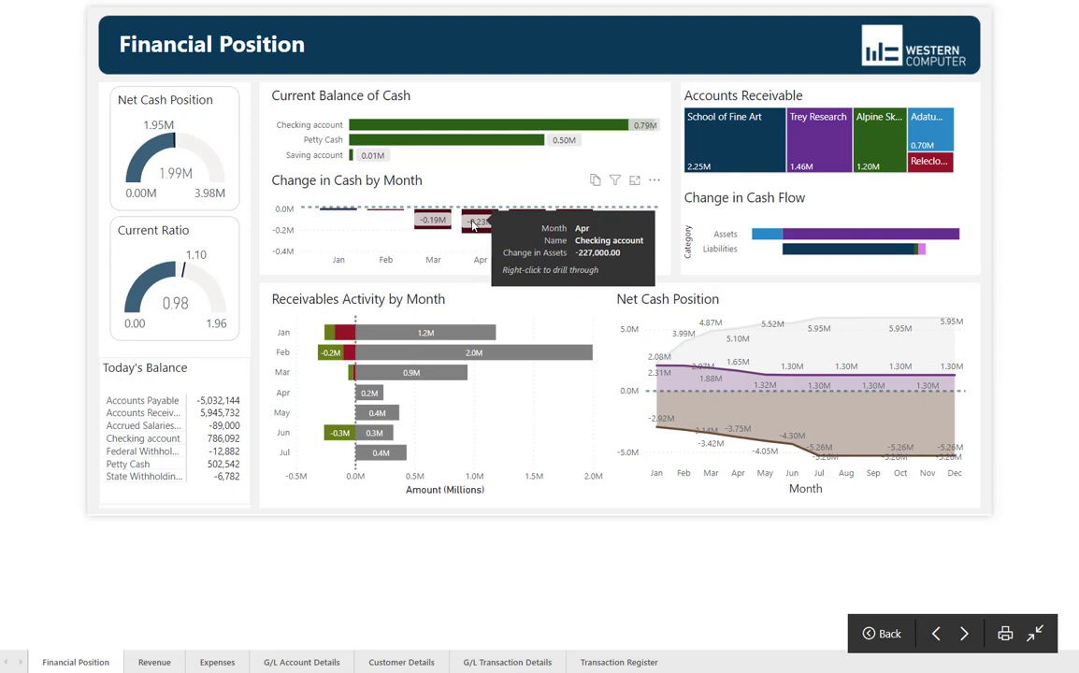
mouse_move(527, 234)
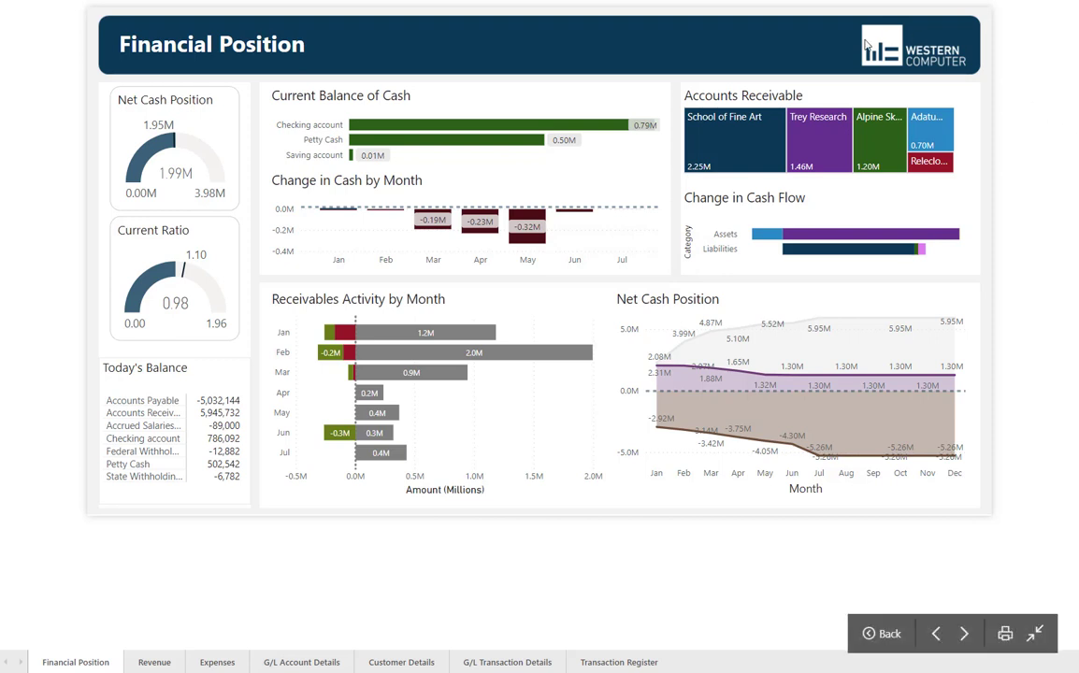
right_click(606, 130)
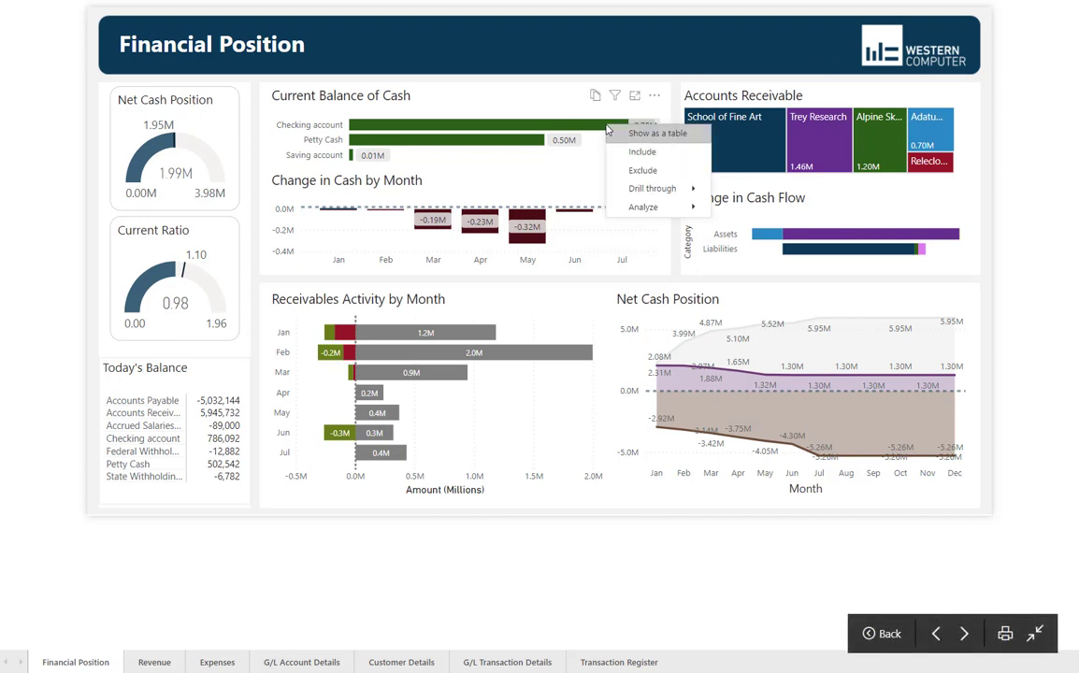
mouse_move(657, 188)
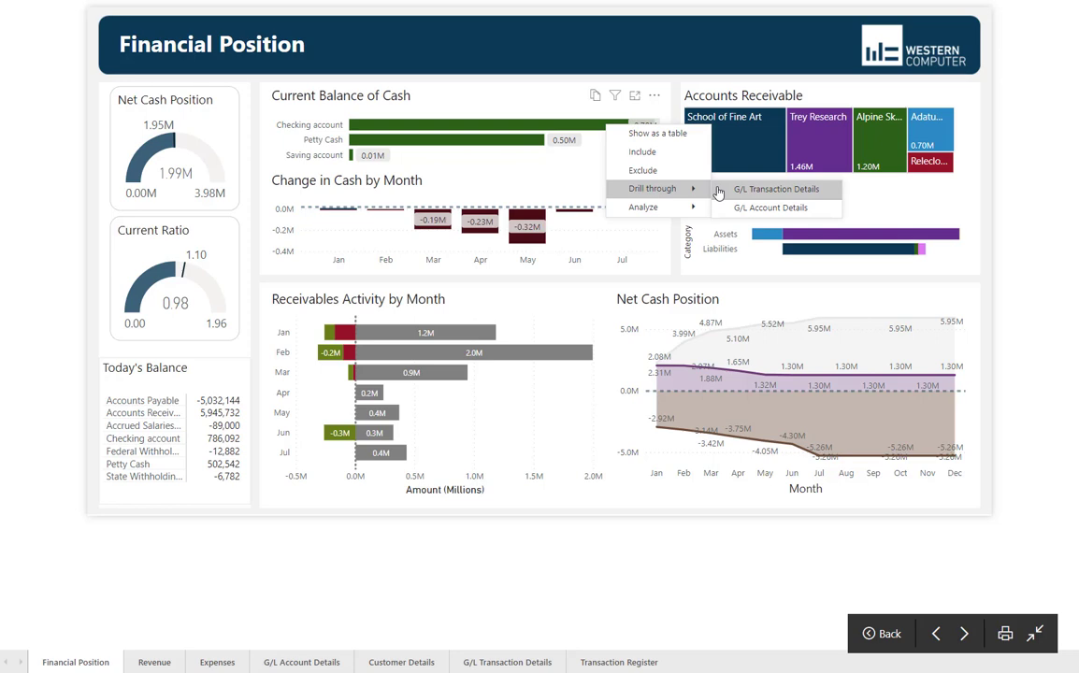
click(753, 208)
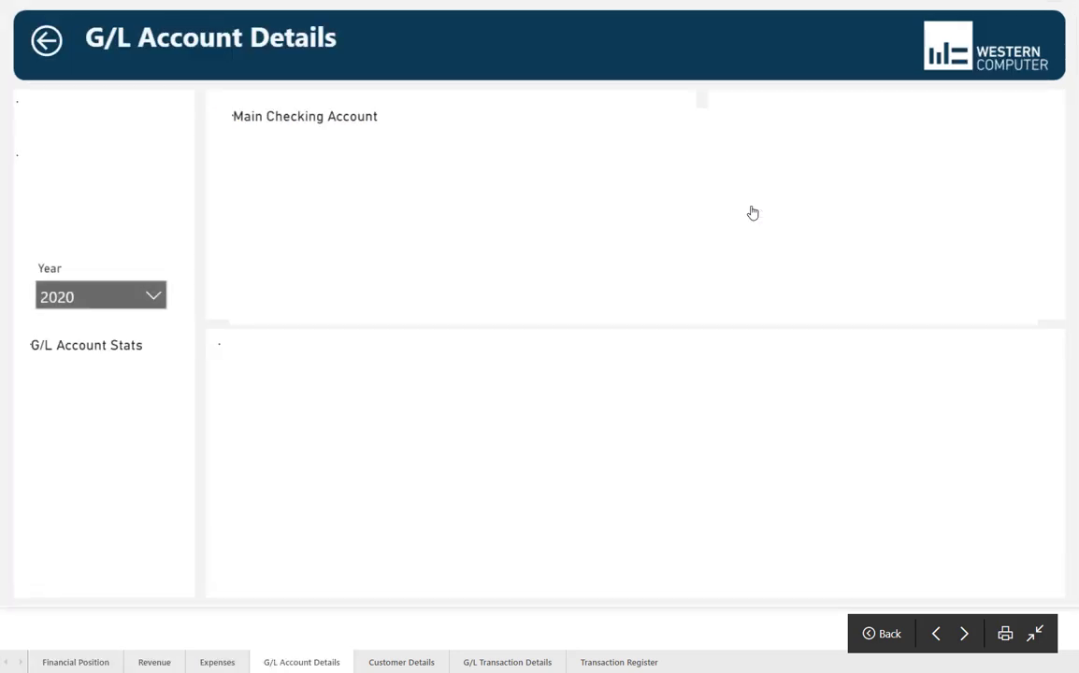
click(44, 42)
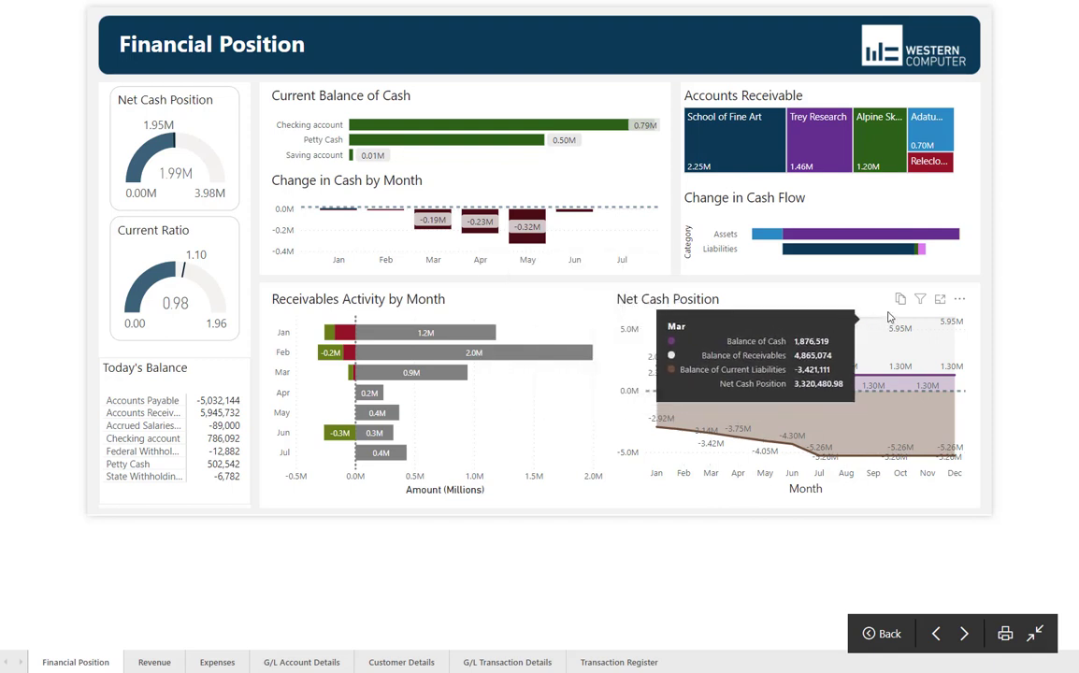
- View the Net Cash Position chart enlarged, then check Trey Research's drill-through options without drilling
click(942, 299)
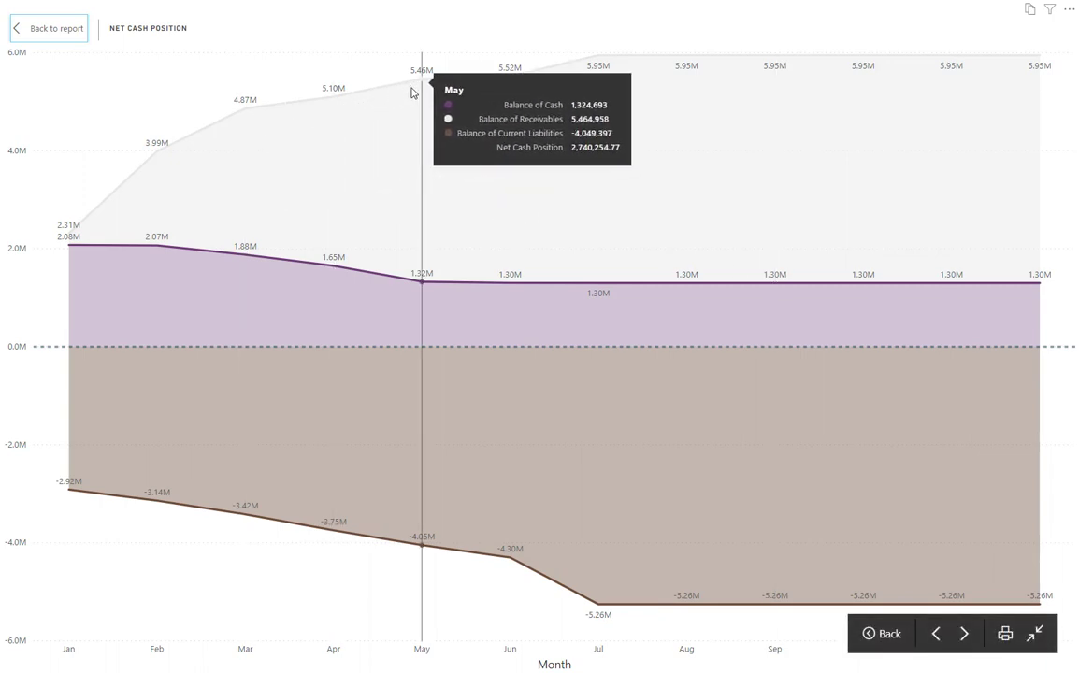
click(33, 28)
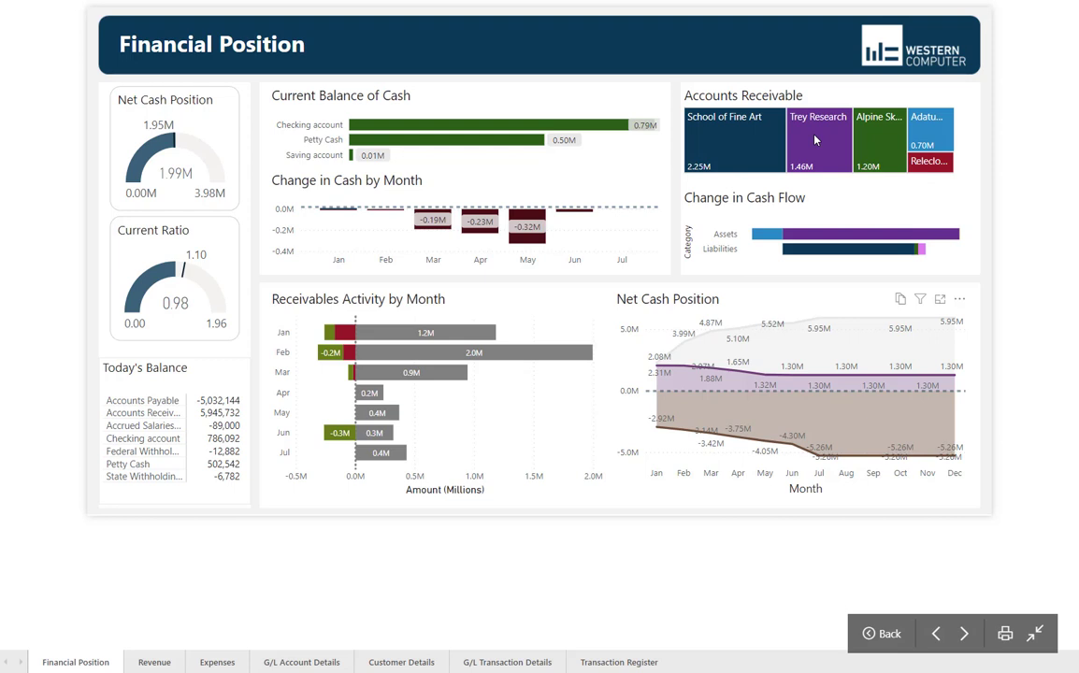
mouse_move(756, 139)
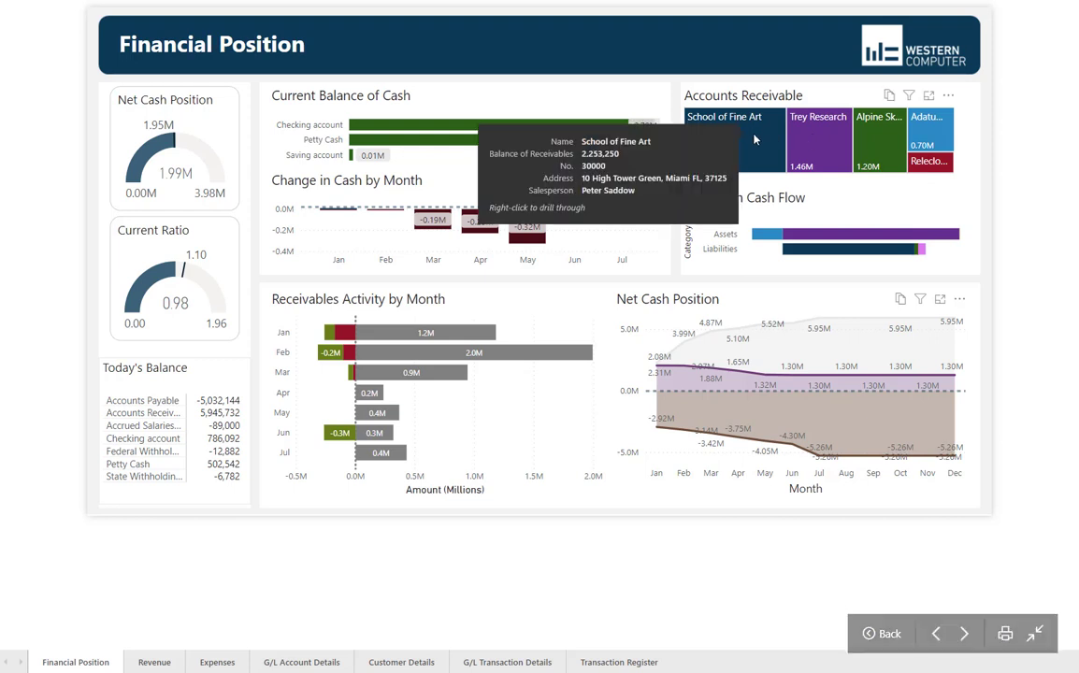
mouse_move(808, 136)
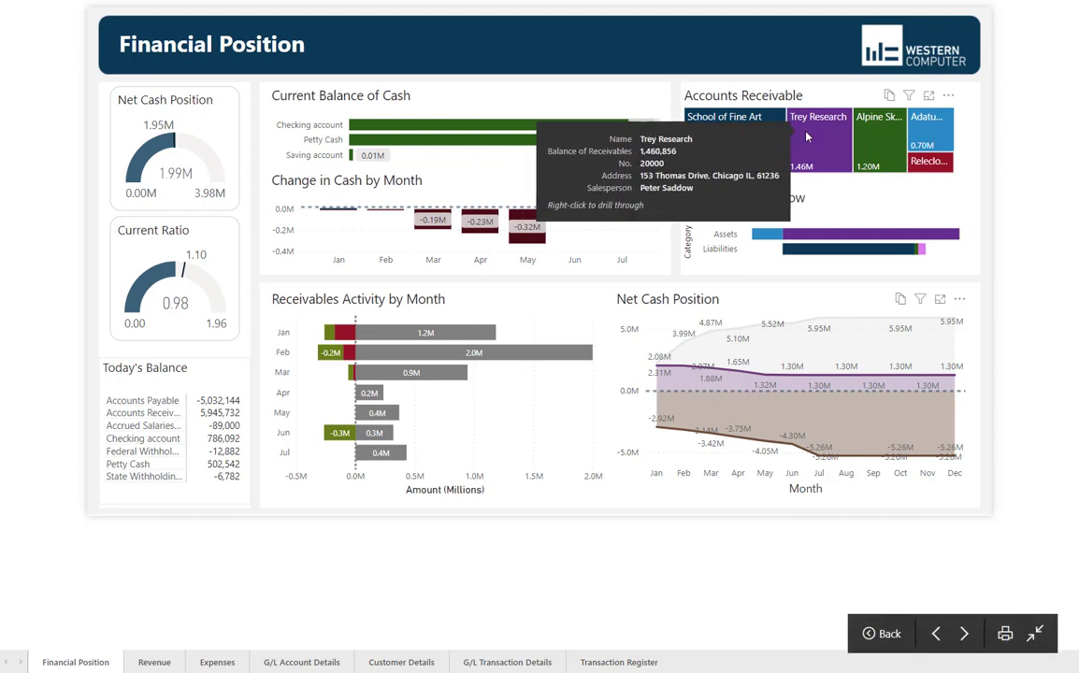
right_click(808, 137)
mouse_move(879, 203)
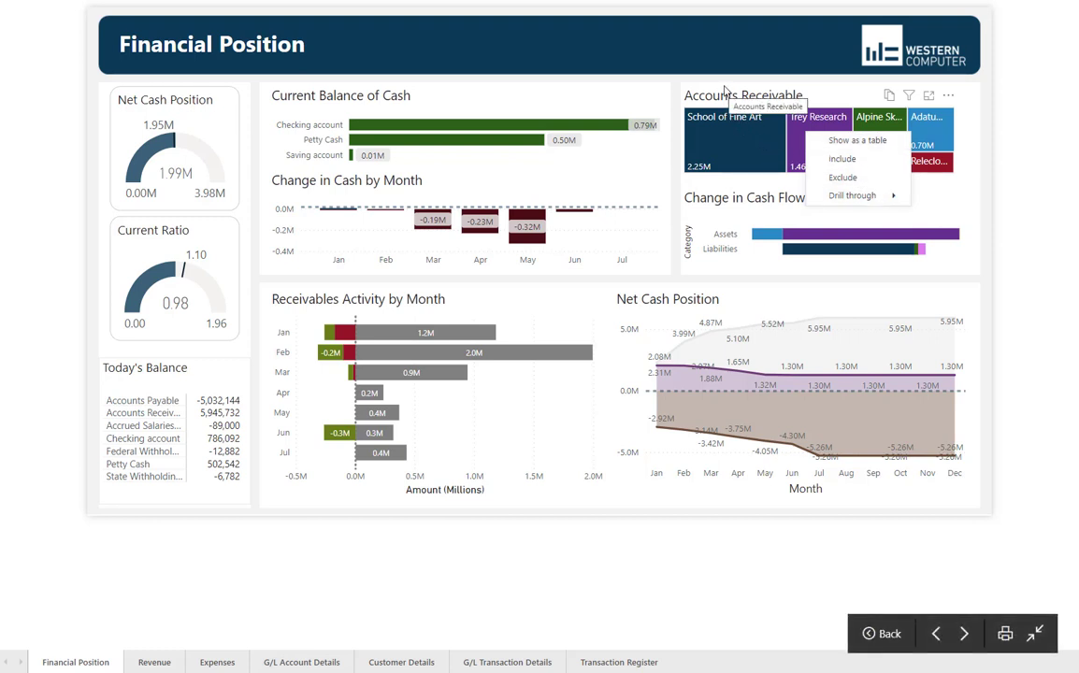
click(934, 107)
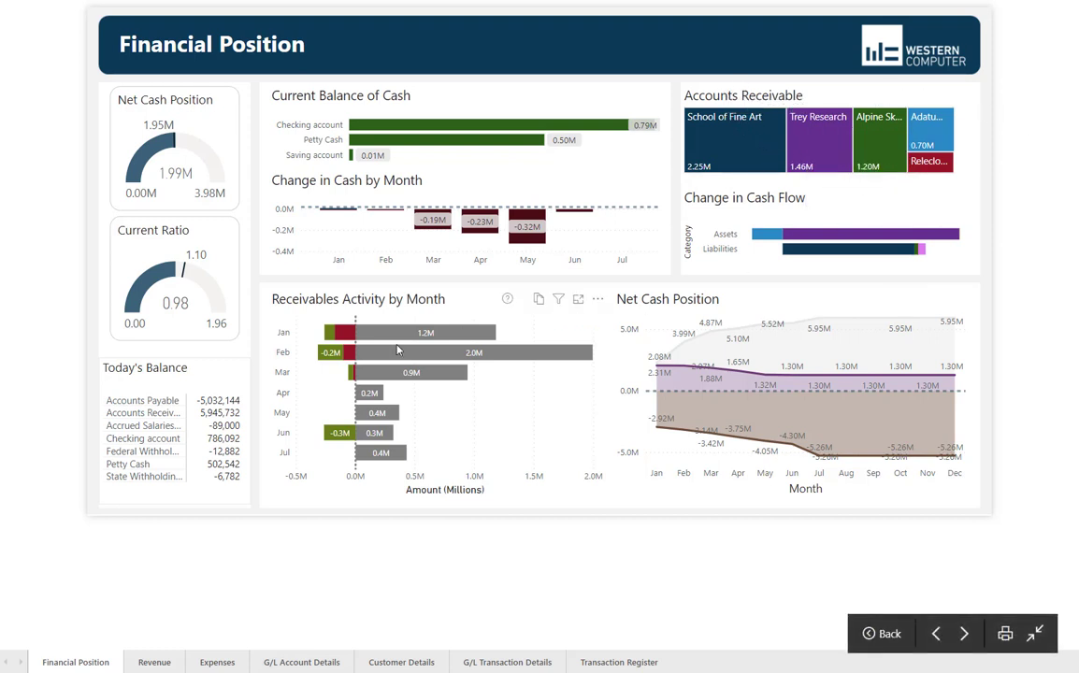
- Drill January's credit memo to G/L Transaction Details, then the Credit Memo row to Customer Details
mouse_move(348, 342)
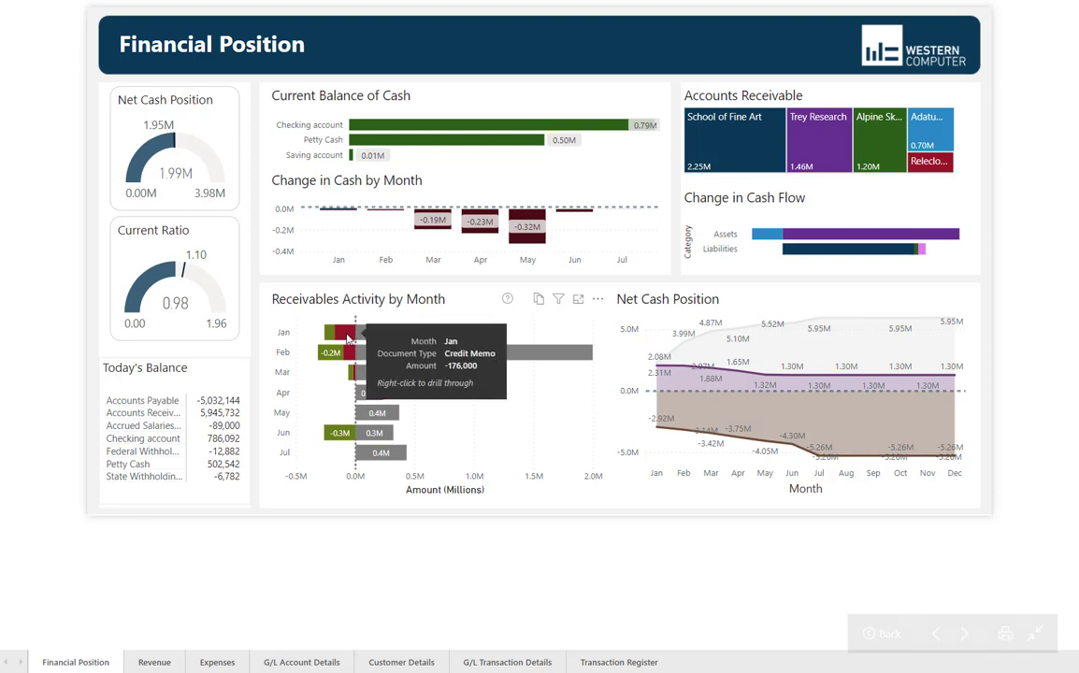
right_click(347, 342)
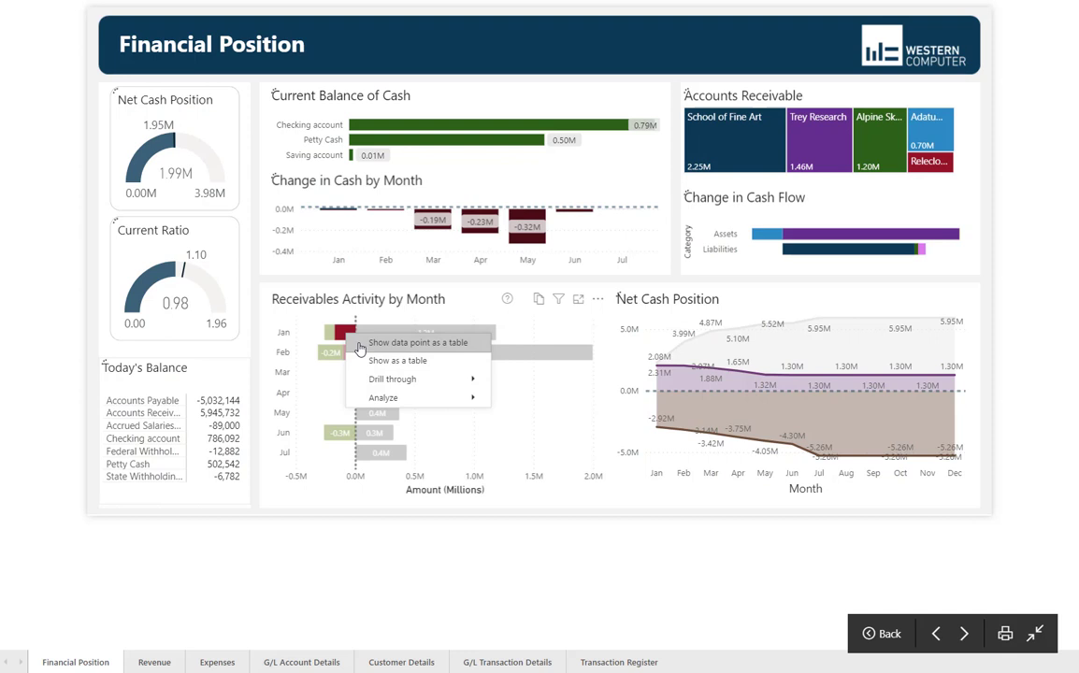
mouse_move(464, 379)
click(519, 380)
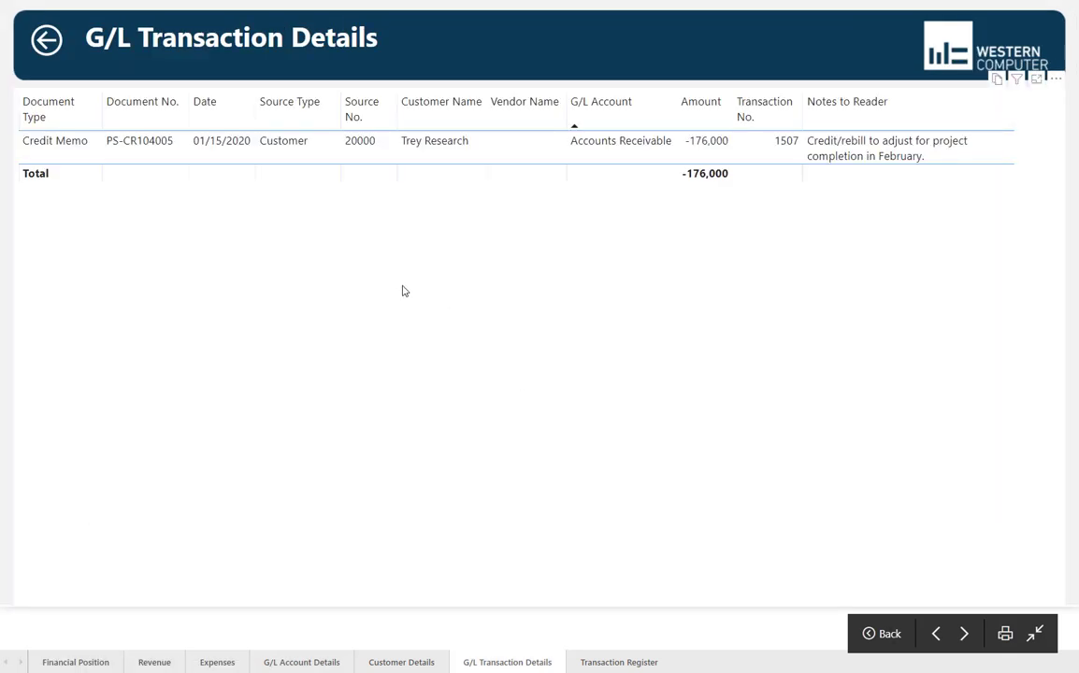
right_click(41, 141)
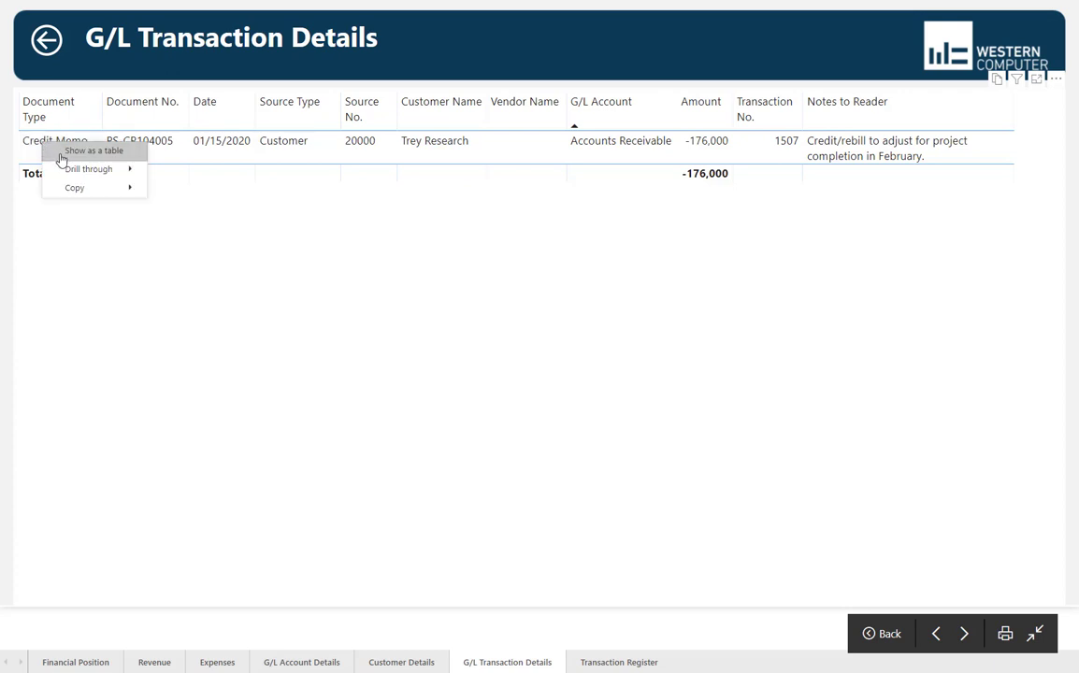
mouse_move(85, 169)
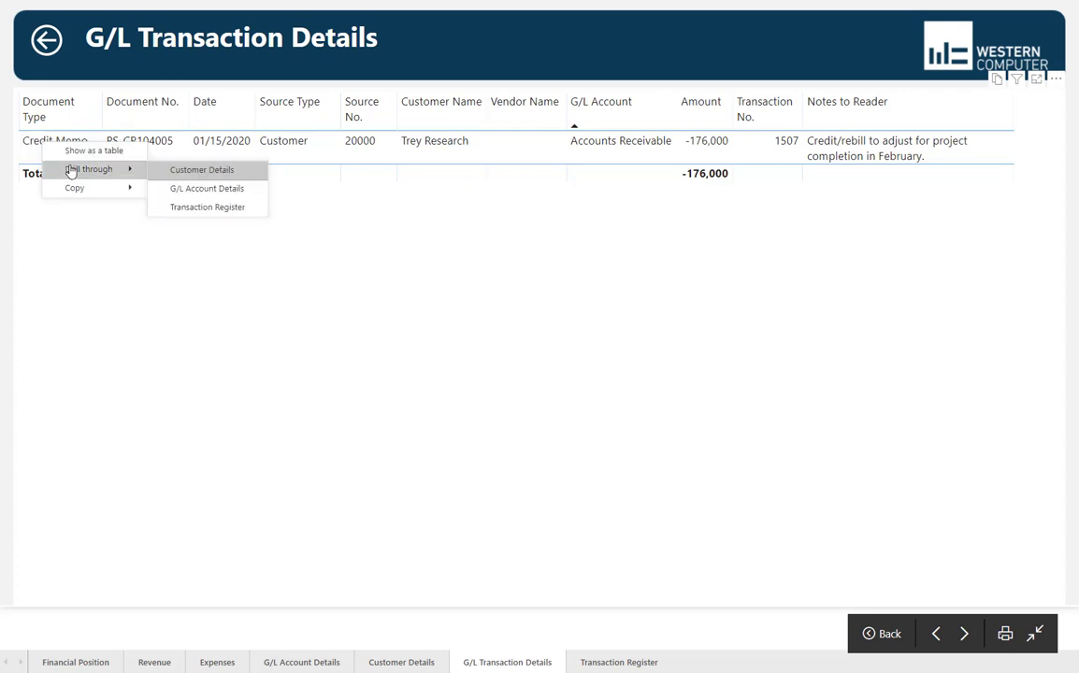
click(177, 174)
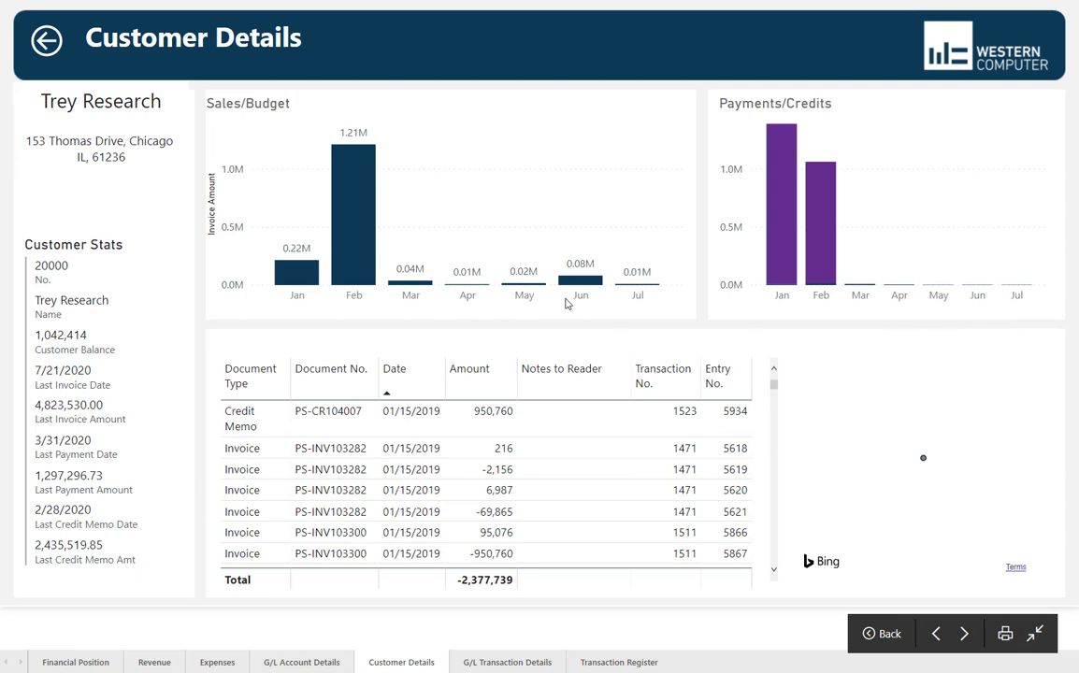
- Filter Trey Research's details to January (-75,136 total), then go back twice to Financial Position
click(281, 263)
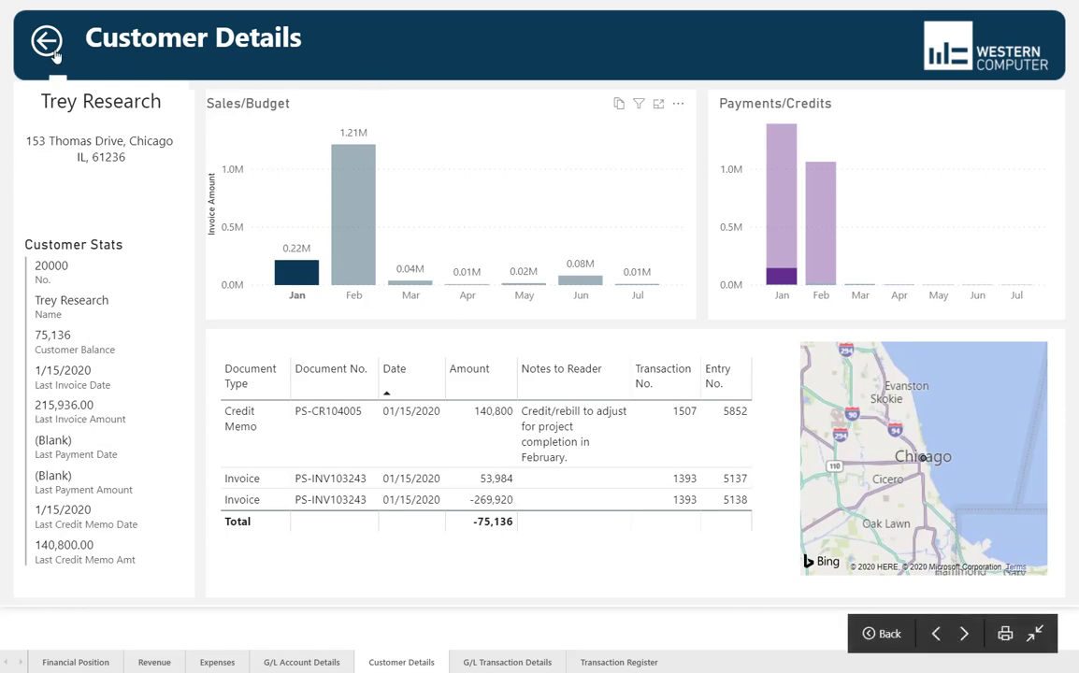
click(53, 55)
click(50, 53)
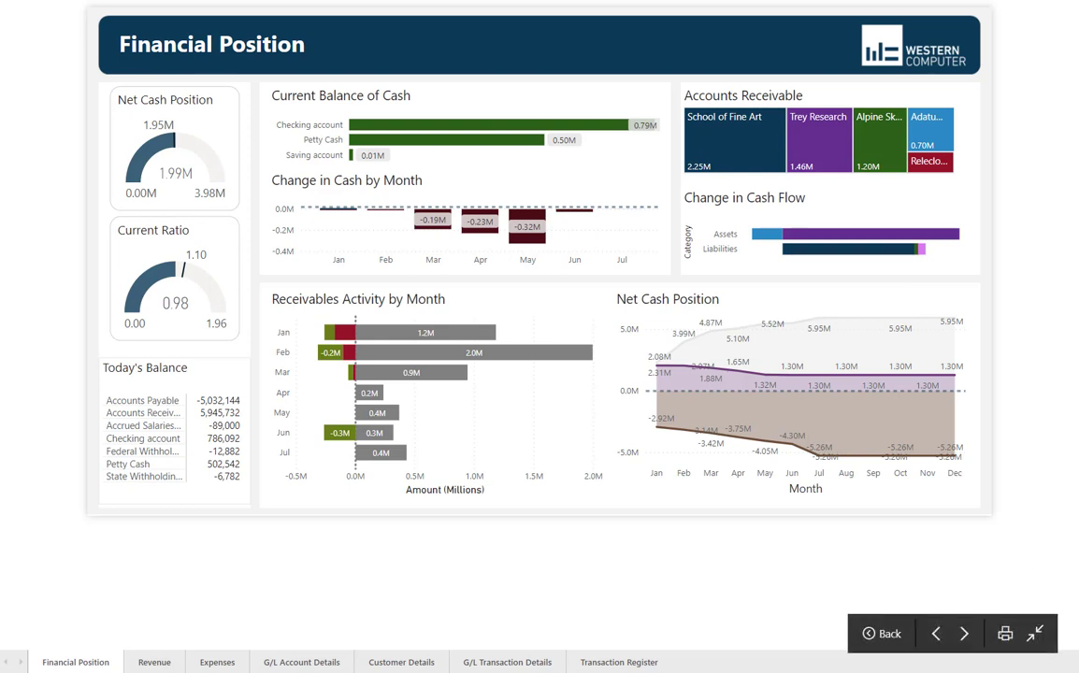
click(140, 662)
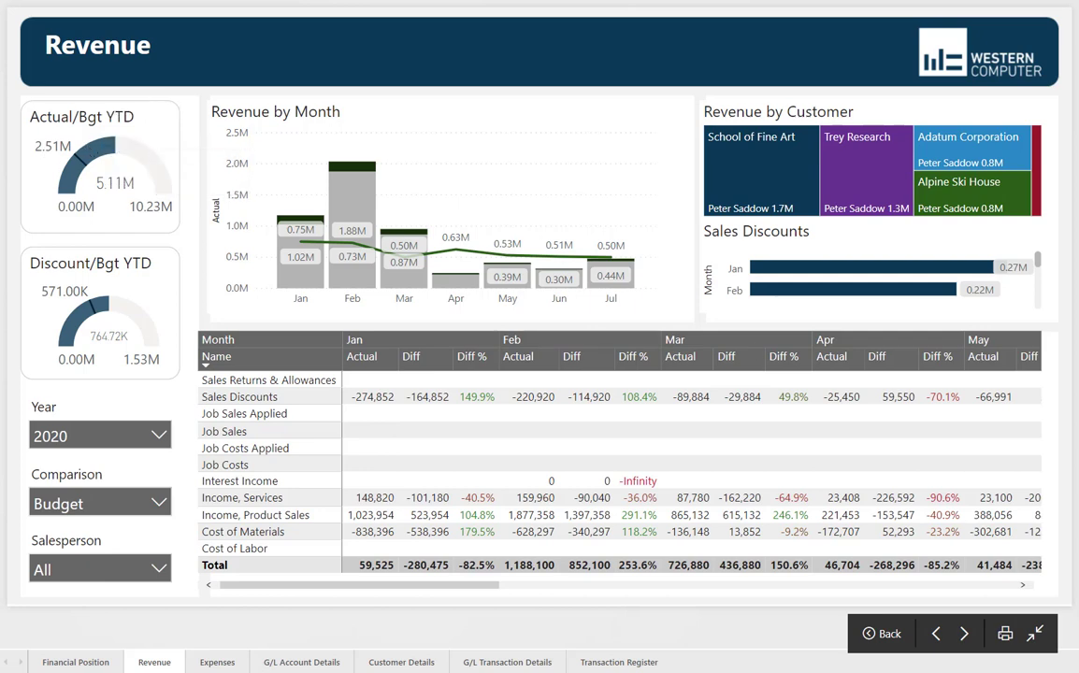
mouse_move(316, 286)
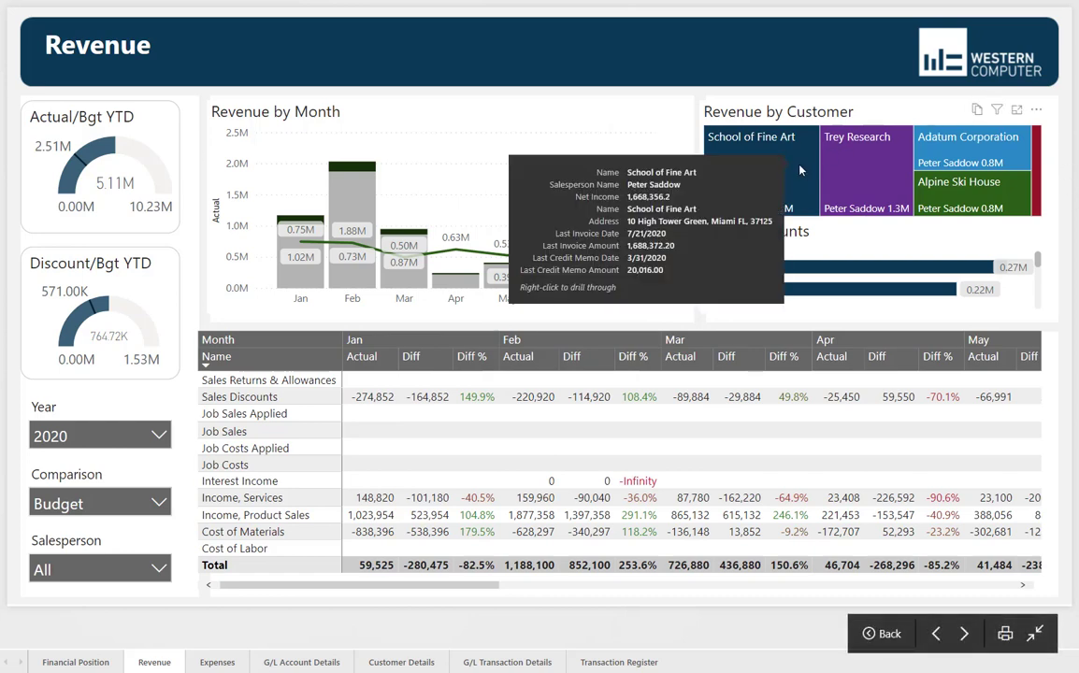
mouse_move(842, 170)
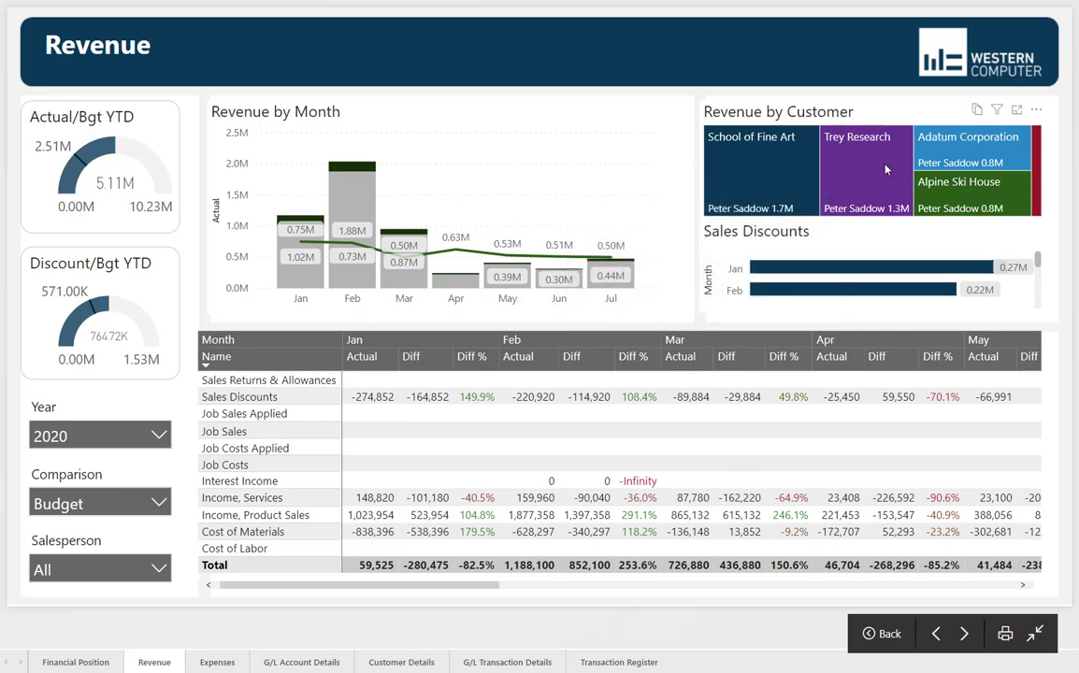
click(711, 159)
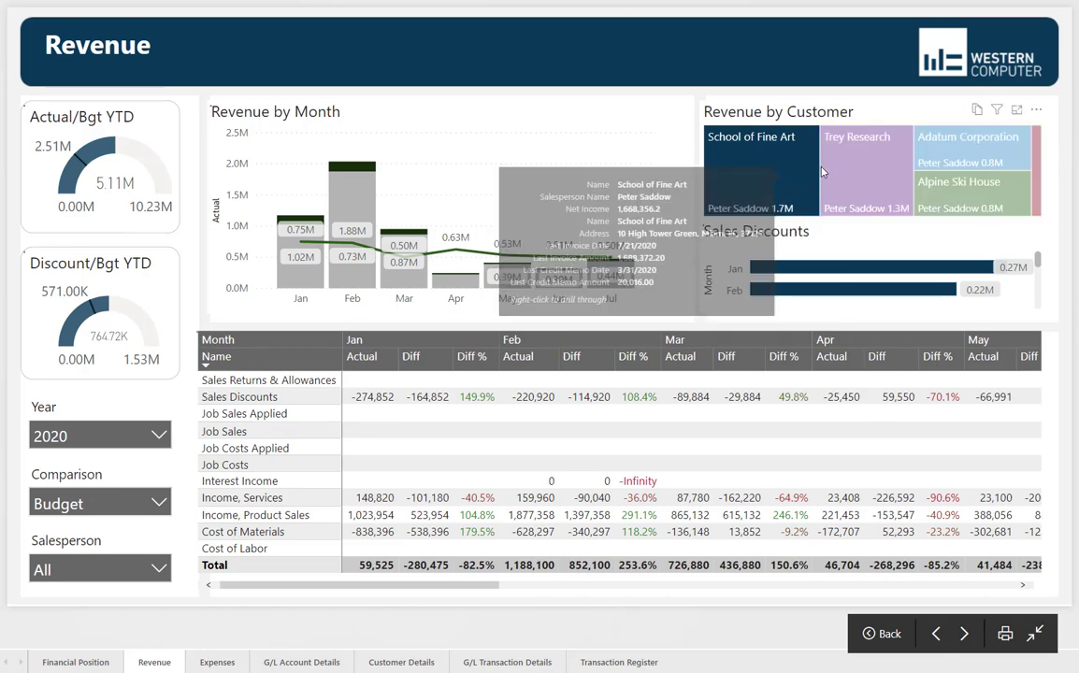
ctrl+click(851, 170)
ctrl+click(942, 159)
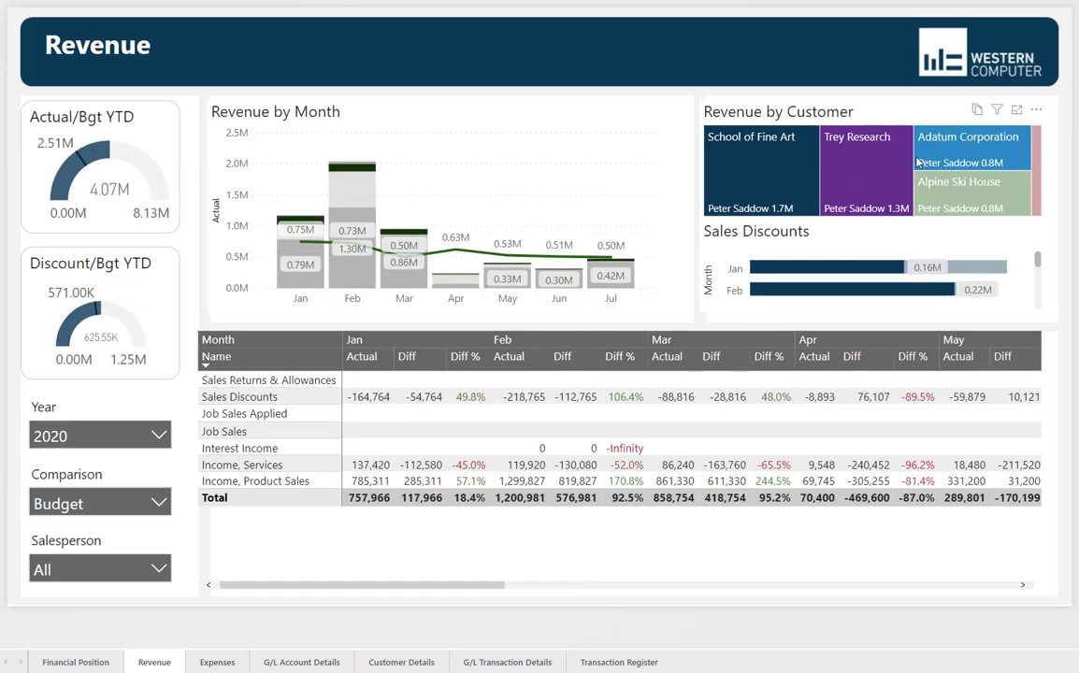
click(765, 180)
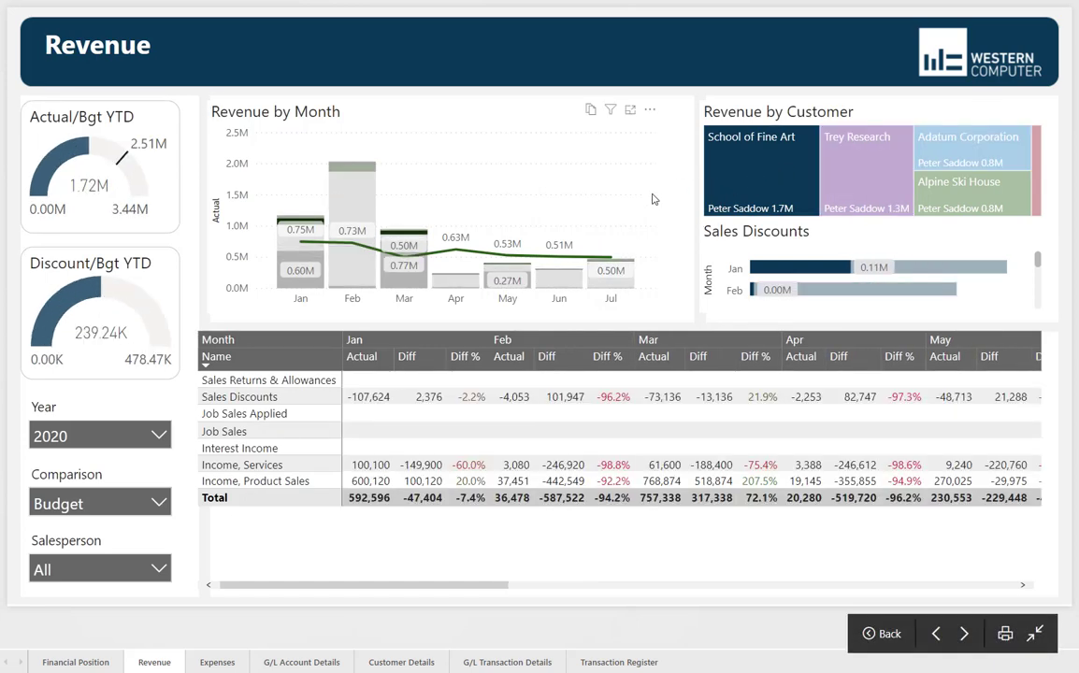
click(708, 165)
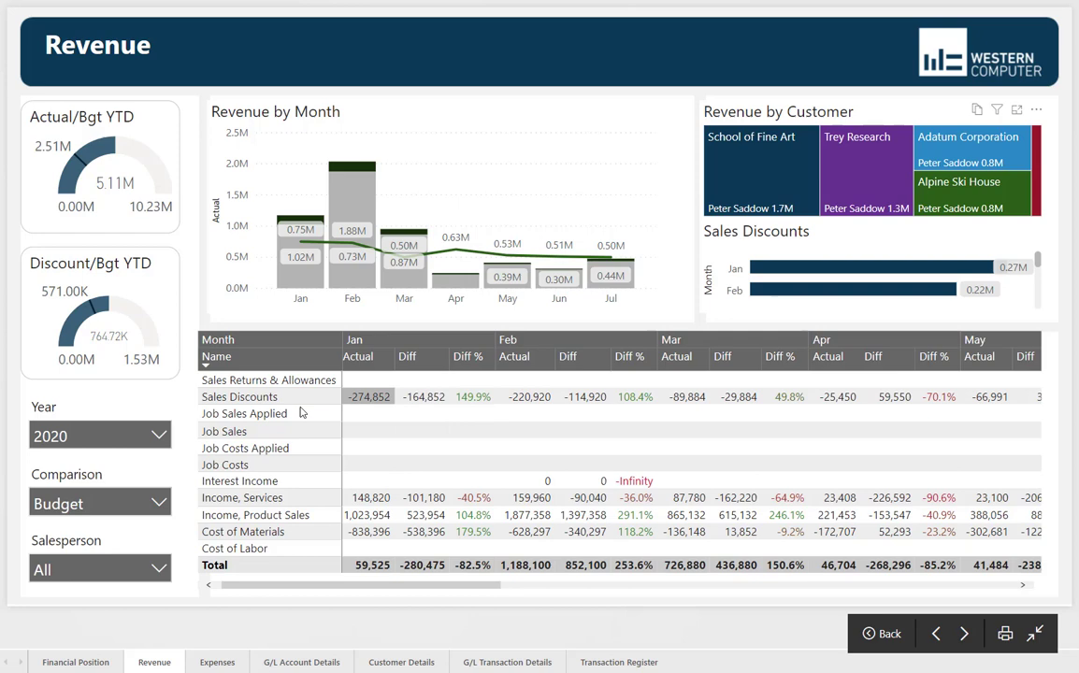
- Set the Revenue page's Comparison slicer to Prior Yr, leaving Year and Salesperson unfiltered
click(158, 435)
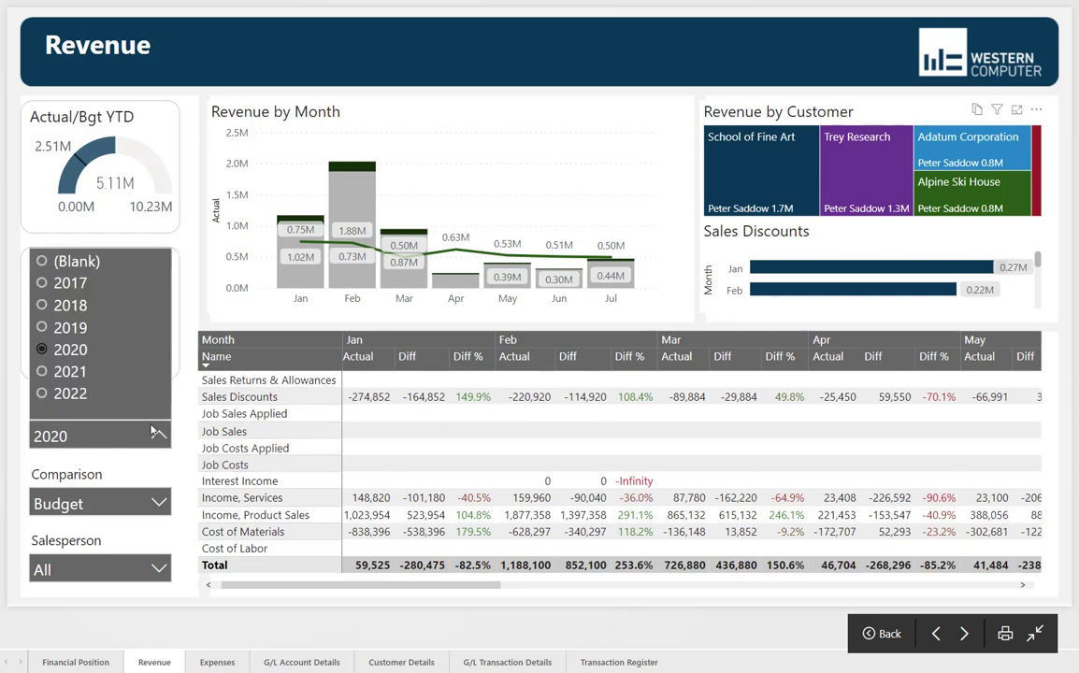
click(135, 508)
click(134, 505)
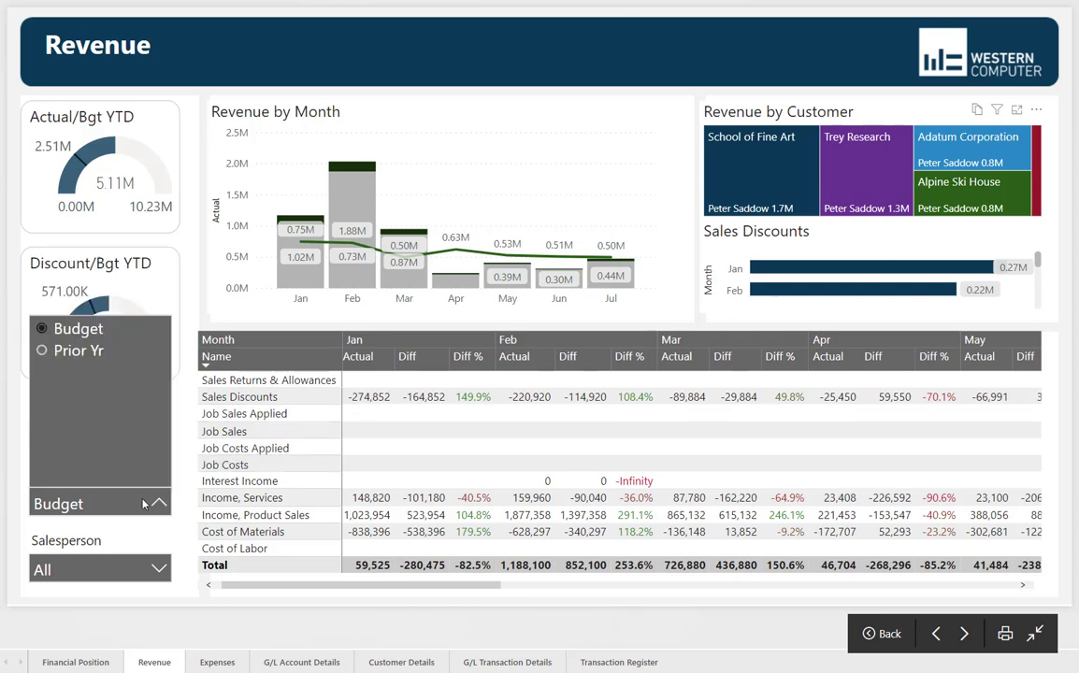
click(76, 351)
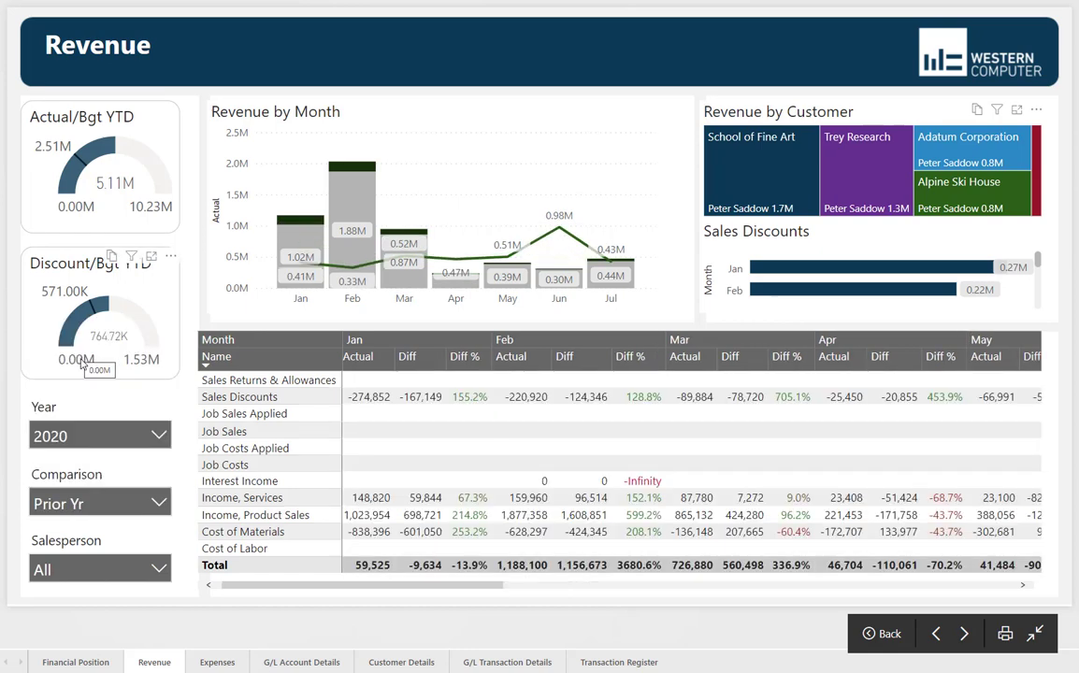
click(153, 572)
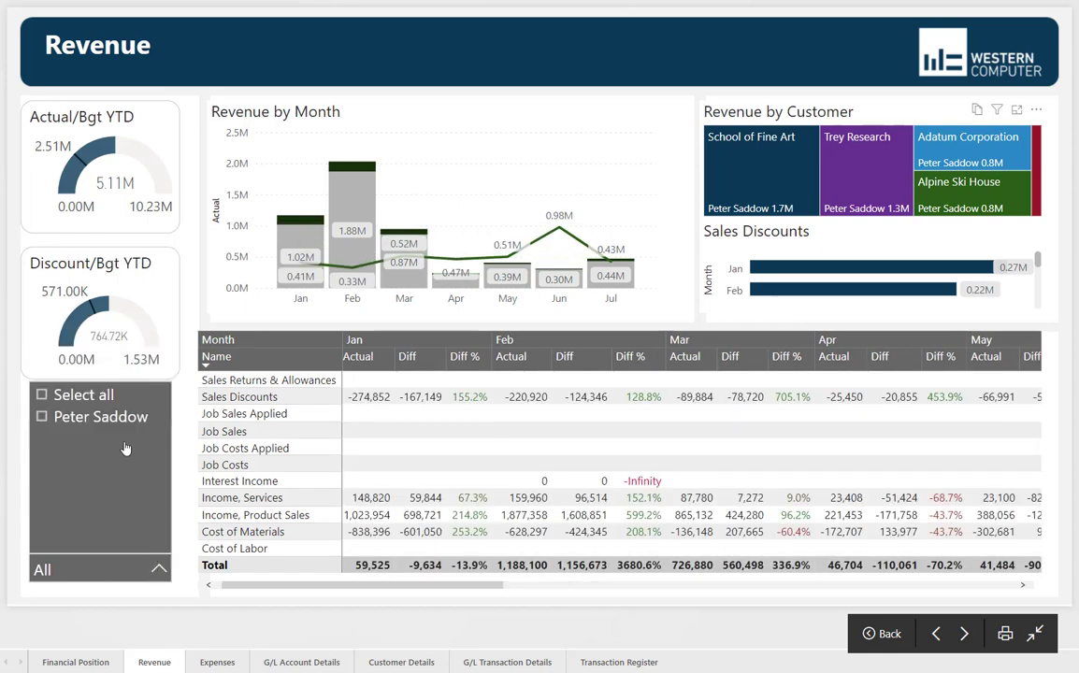
click(82, 419)
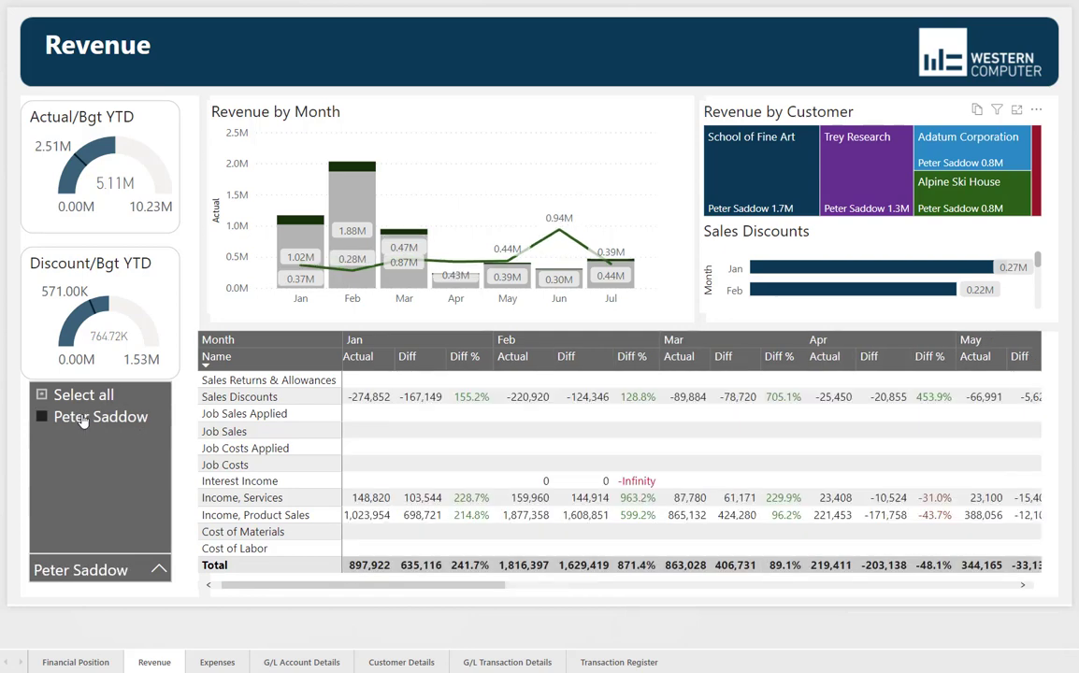
click(82, 419)
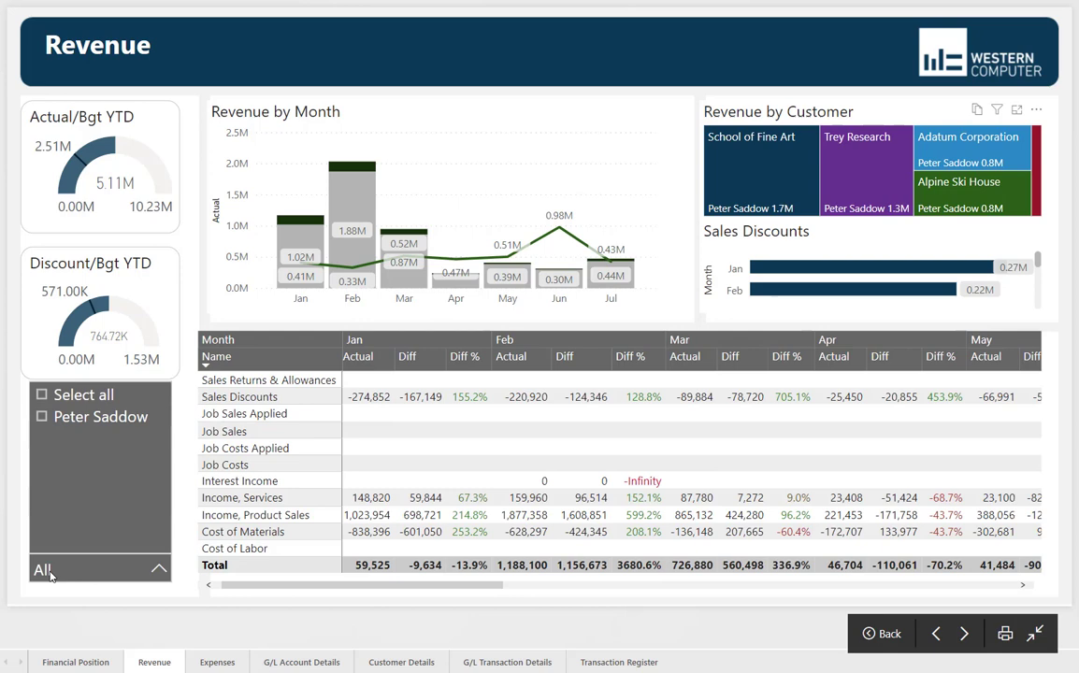
click(56, 573)
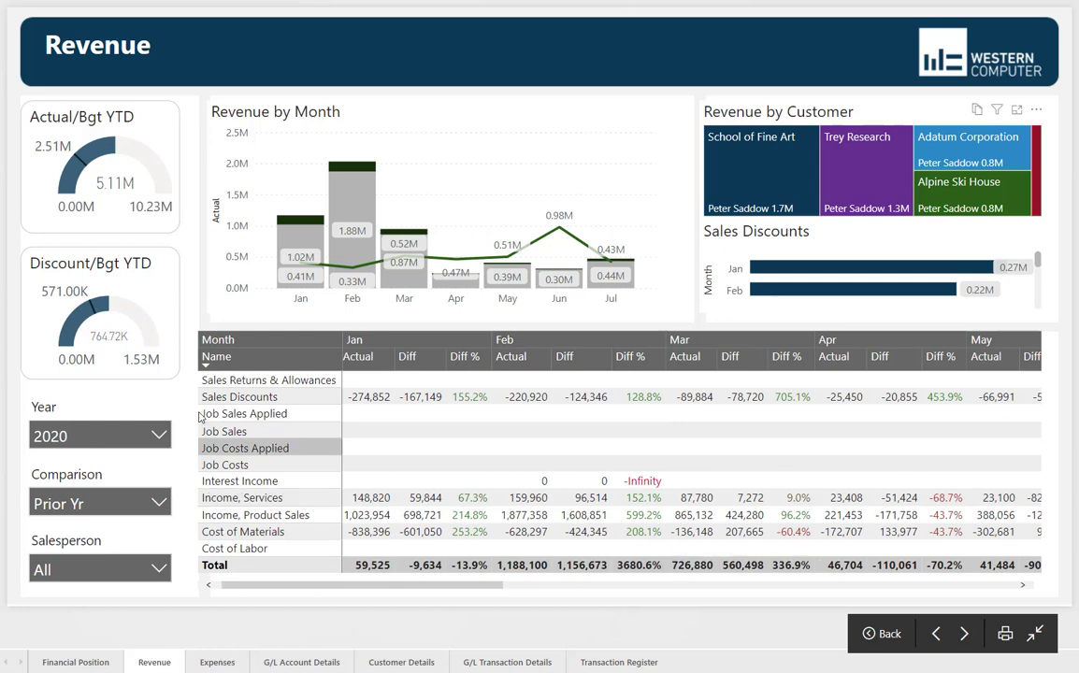
right_click(354, 401)
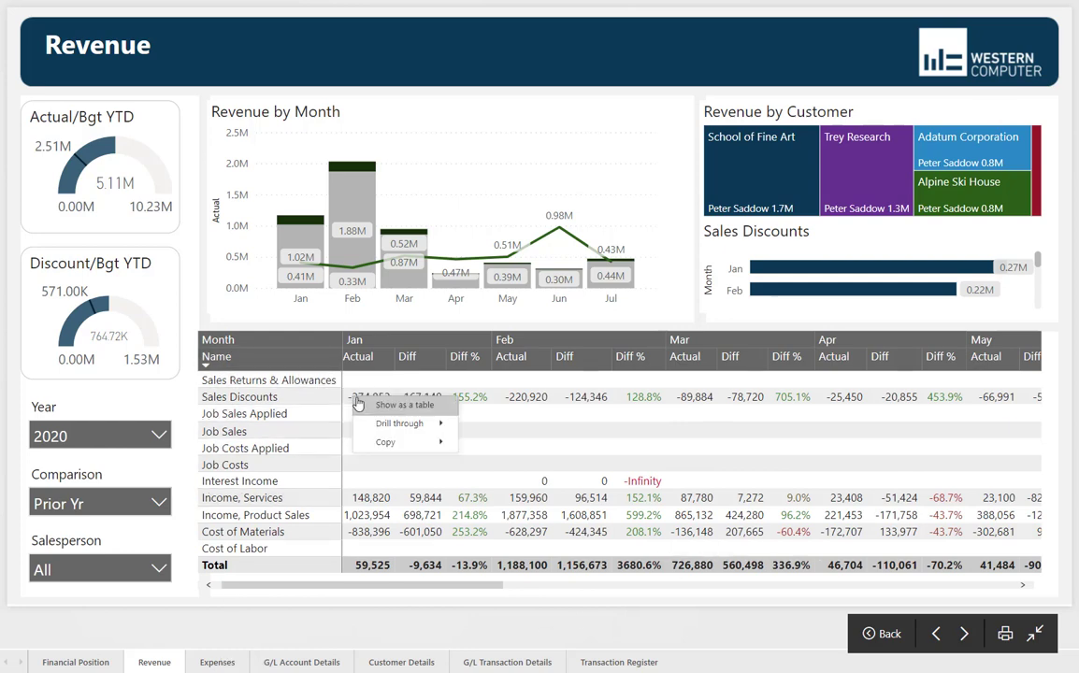
mouse_move(370, 430)
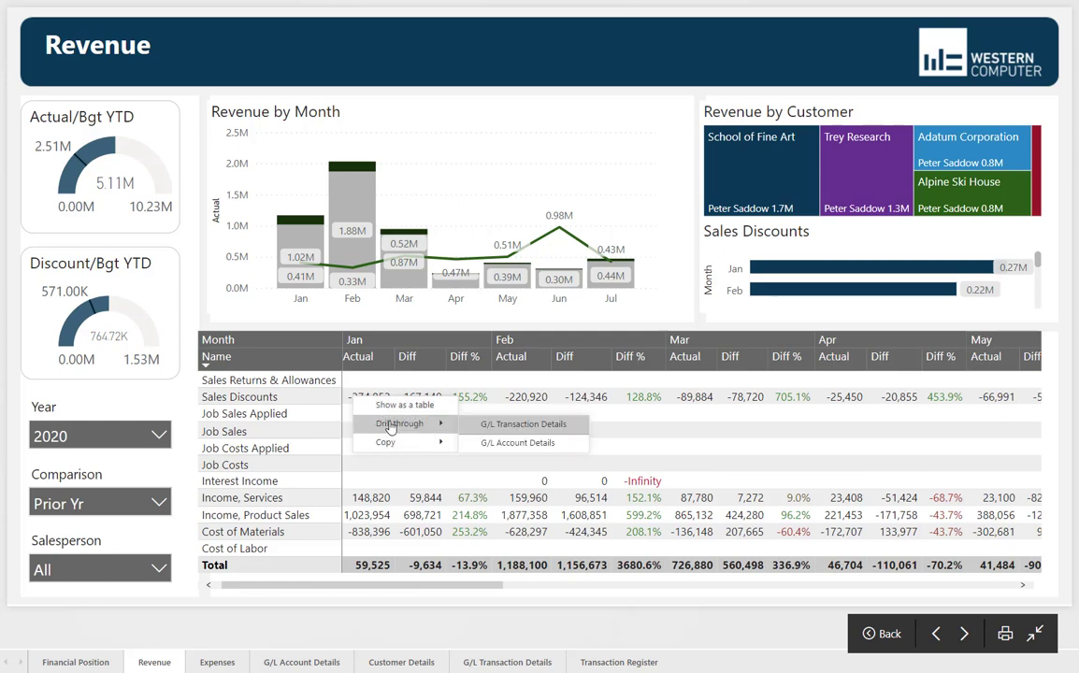
drag(487, 446, 487, 434)
click(486, 424)
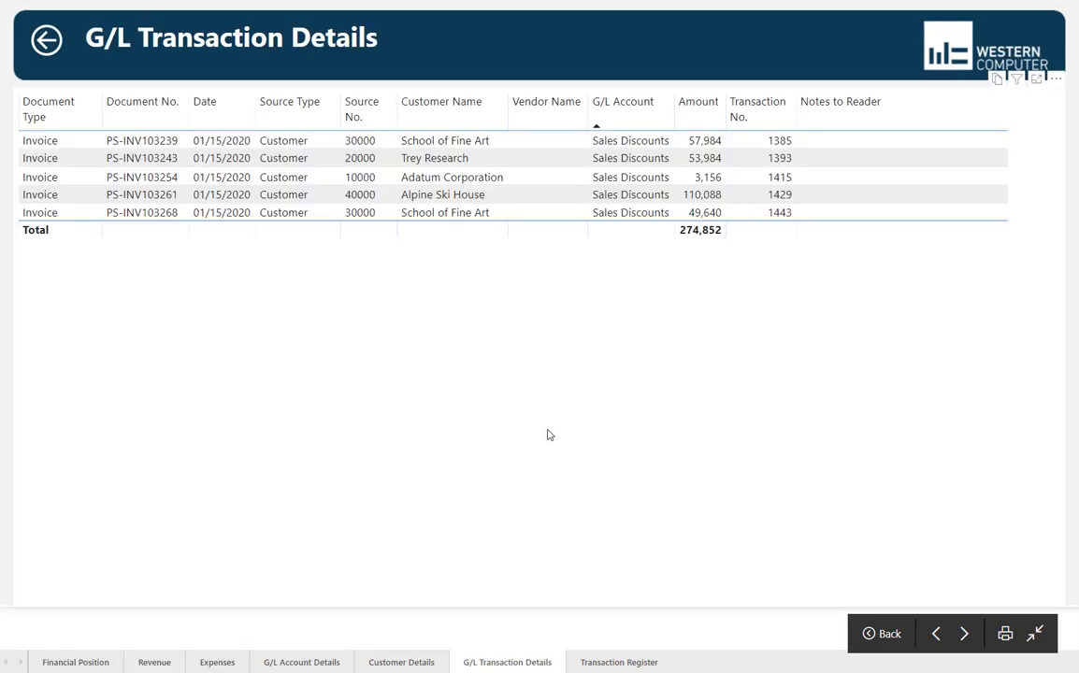
click(43, 40)
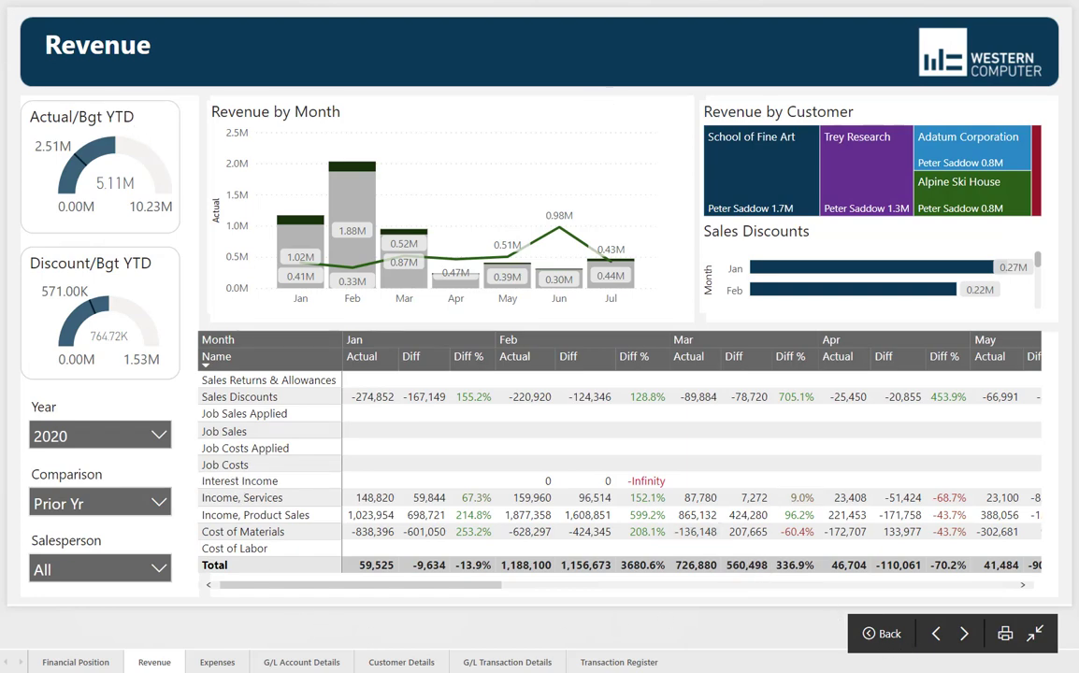
- On the Expenses page, set the Year slicer to 2020 and Comparison to Prior Yr
click(210, 664)
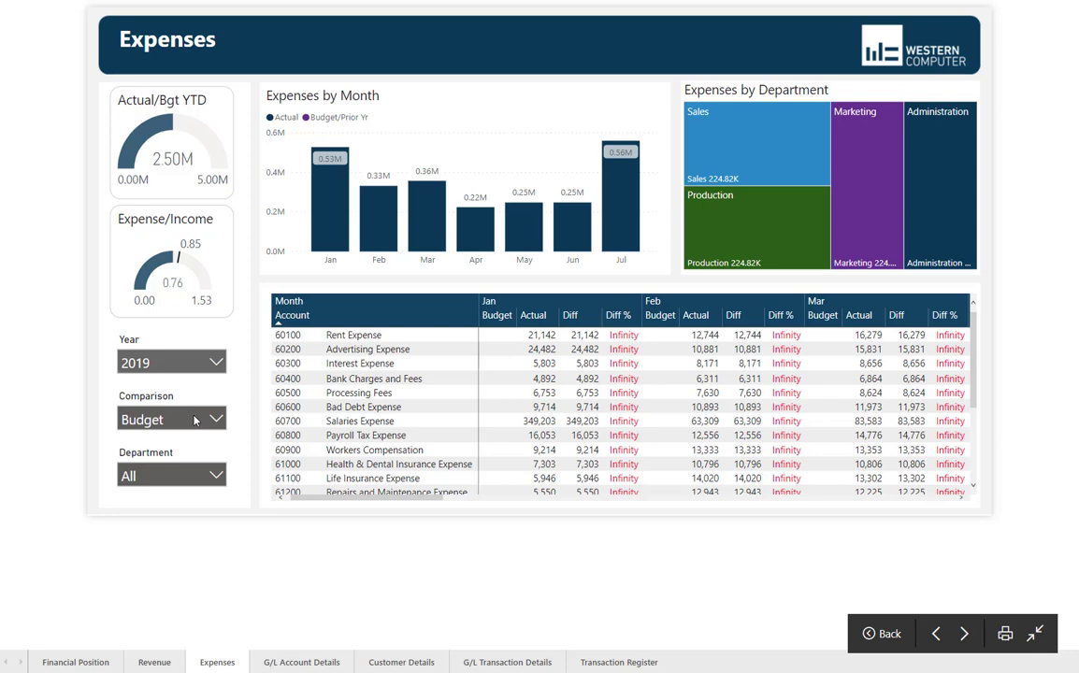
click(197, 368)
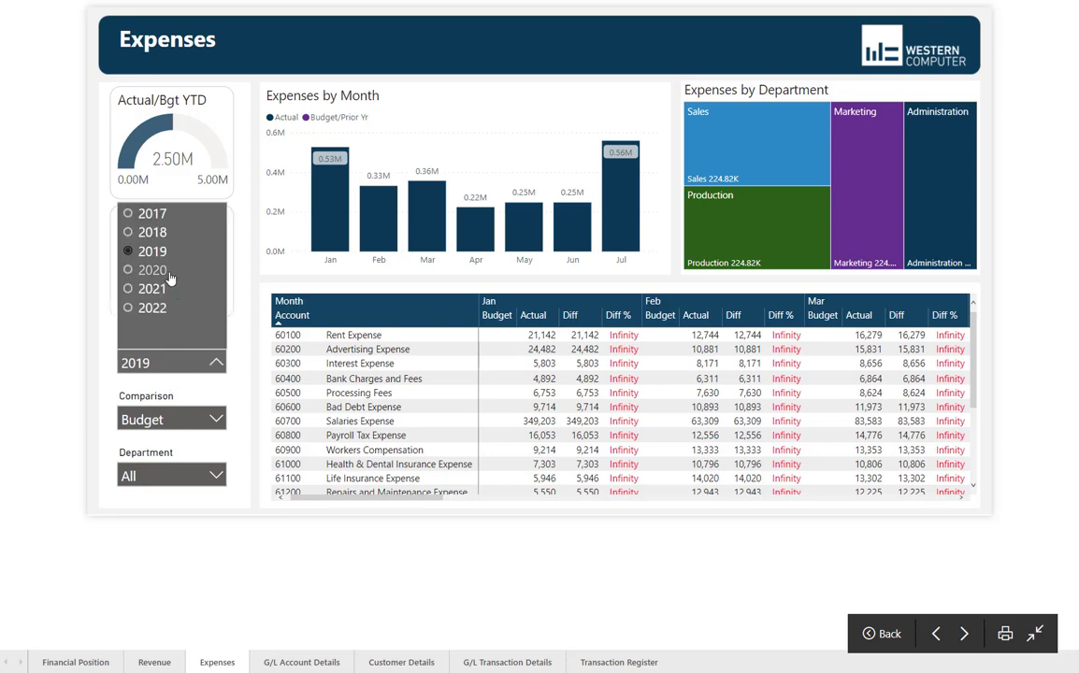
click(170, 271)
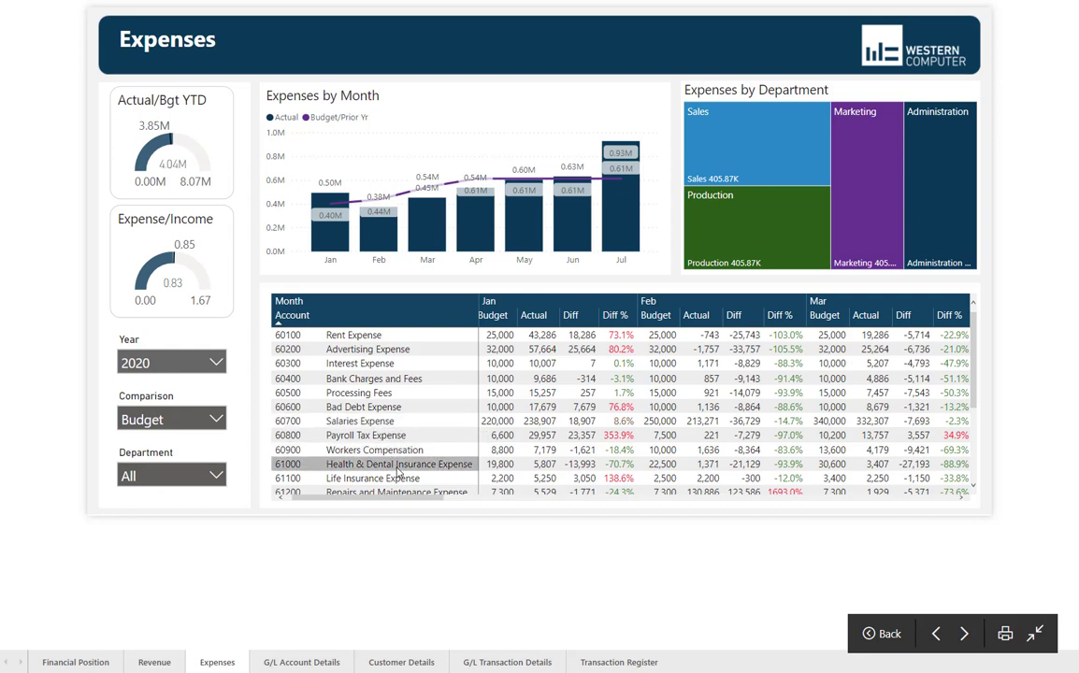
click(215, 421)
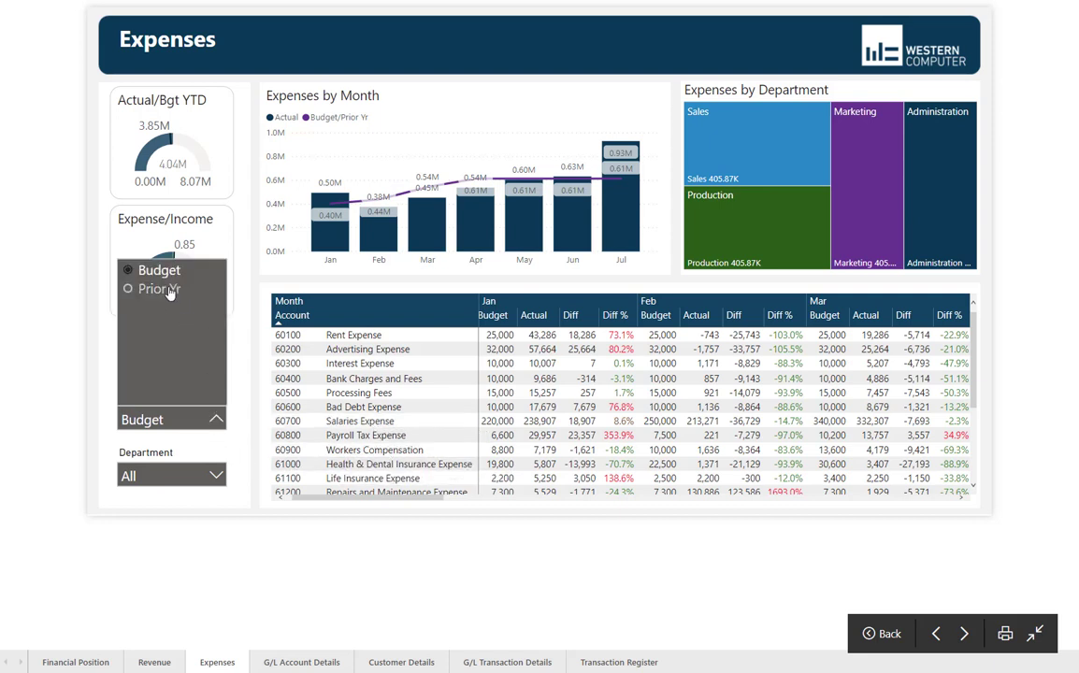
click(157, 289)
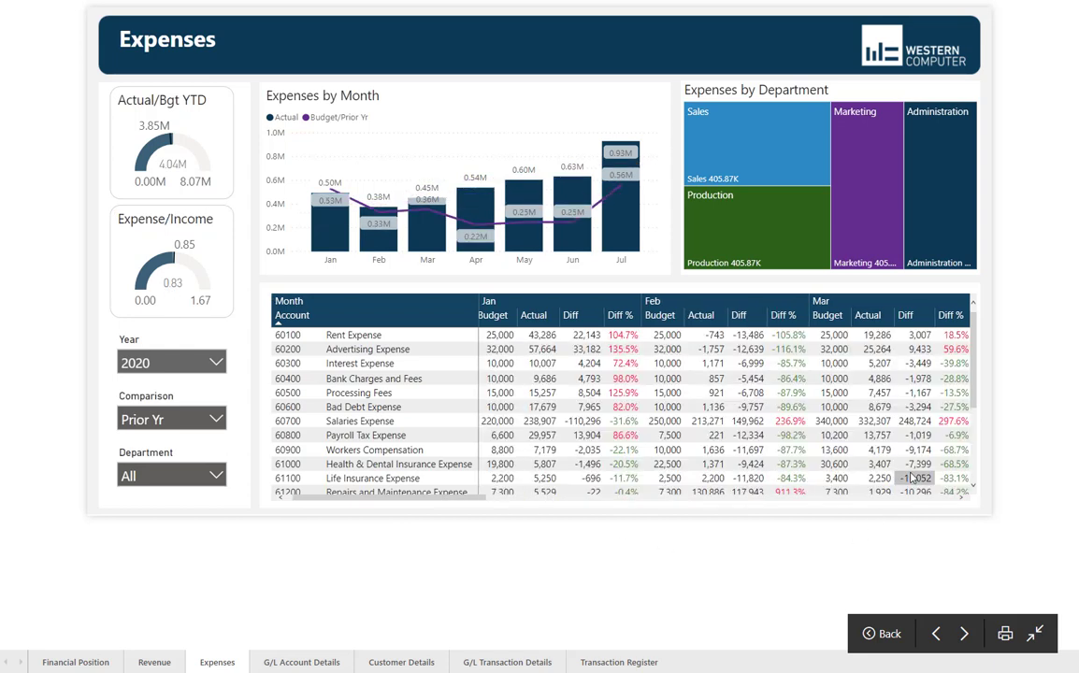